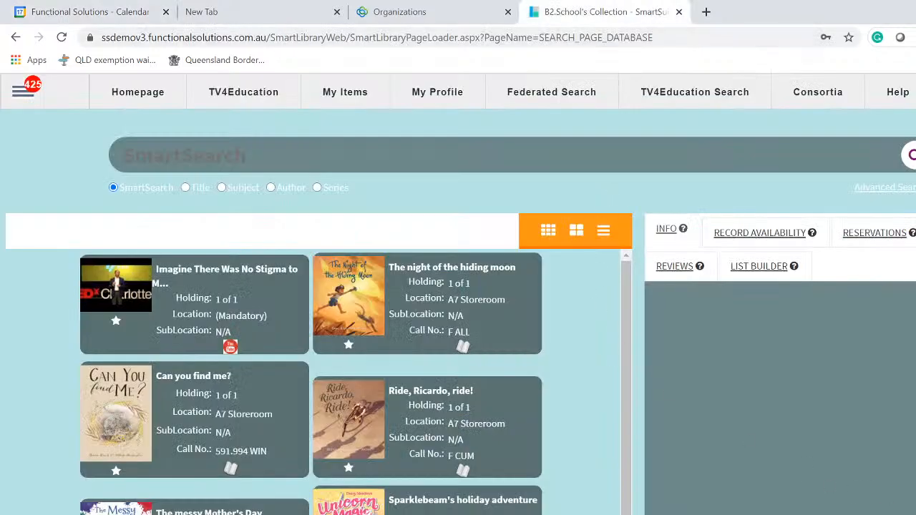
Return to the SmartLibrary window and dismiss the calendar flyout covering the page
key("super+alt+d")
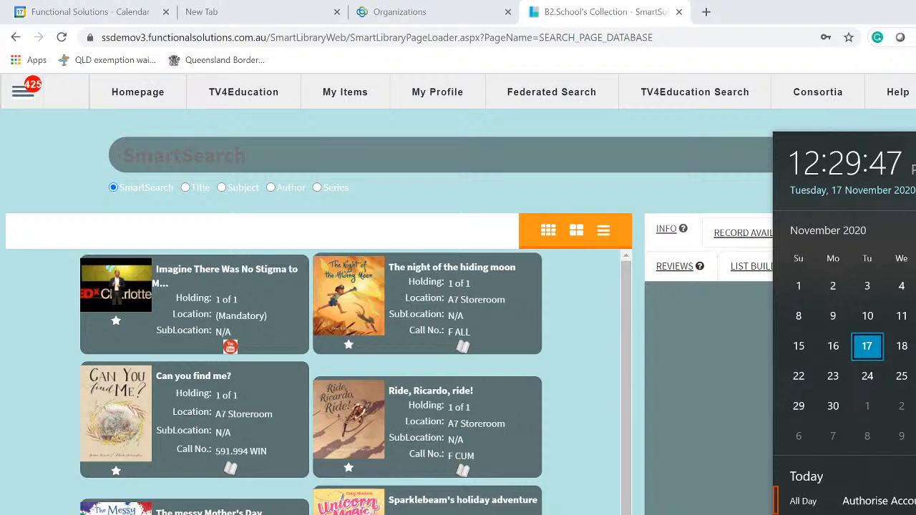
key("alt+Tab")
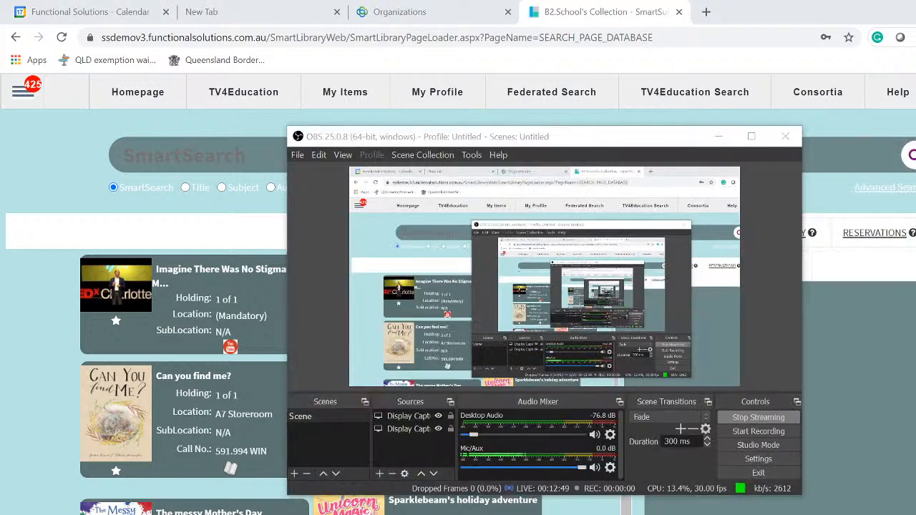
key("alt+Tab")
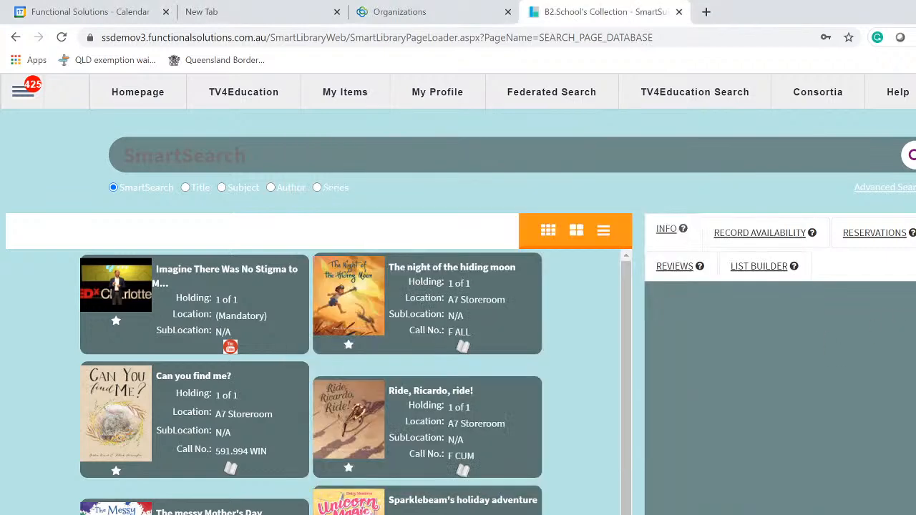
key("alt+super+d")
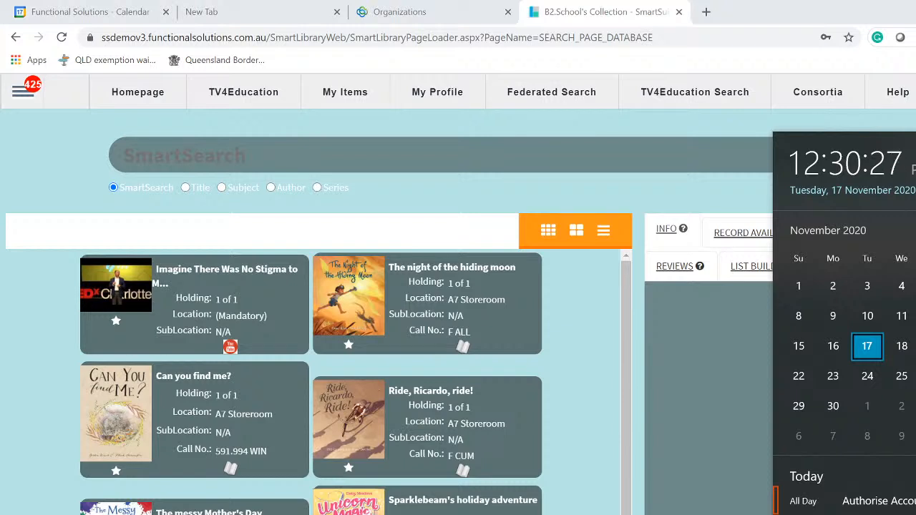
left_click(600, 514)
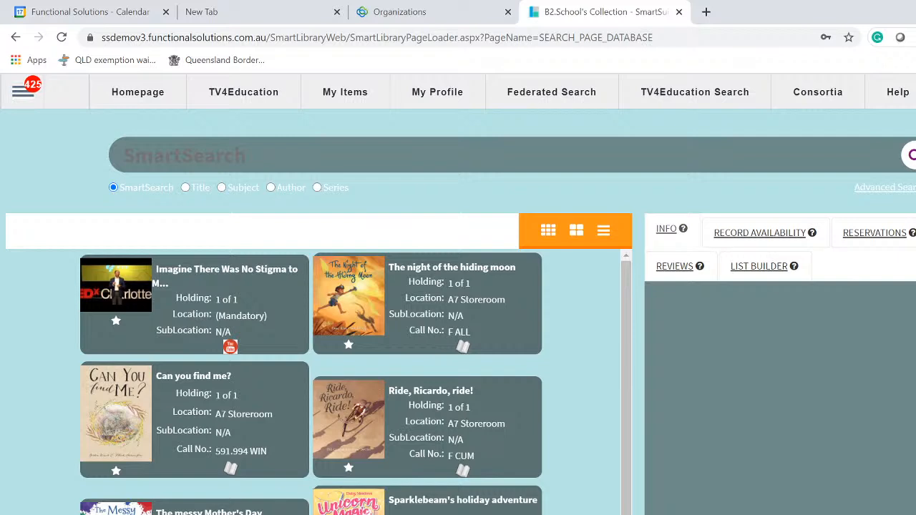
Go to Catalogue > Global Catalogue through the admin navigation menu
left_click(22, 95)
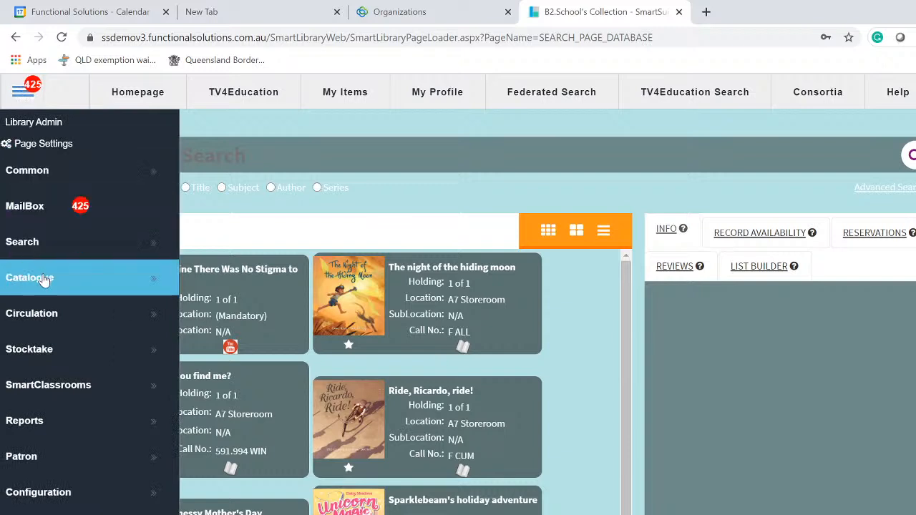
left_click(44, 279)
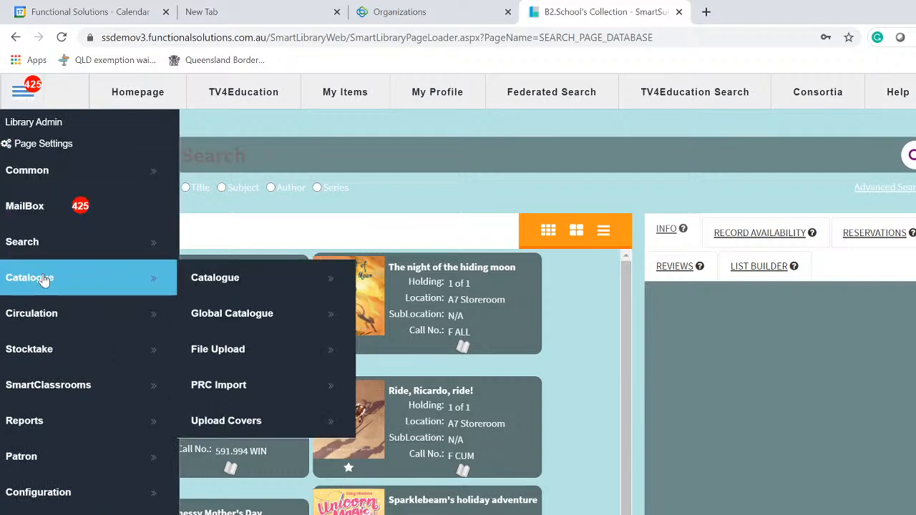
left_click(257, 325)
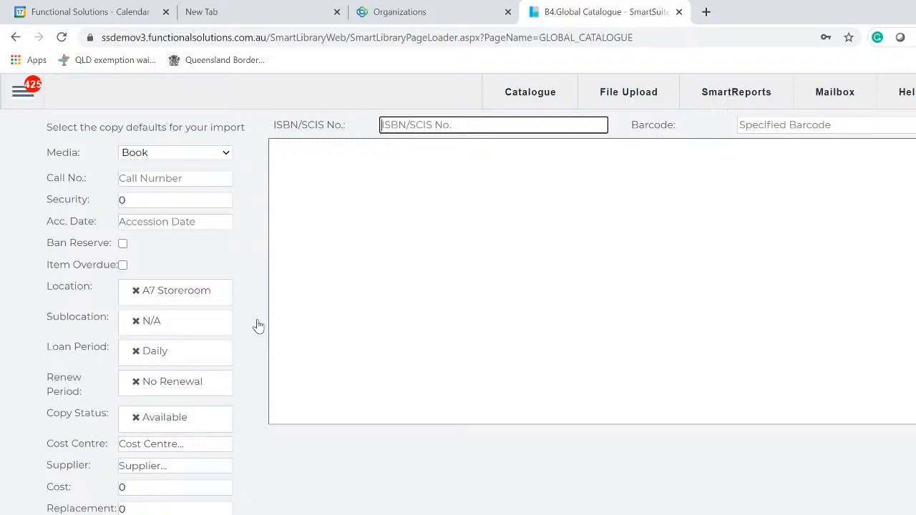
key("Tab")
left_click(781, 126)
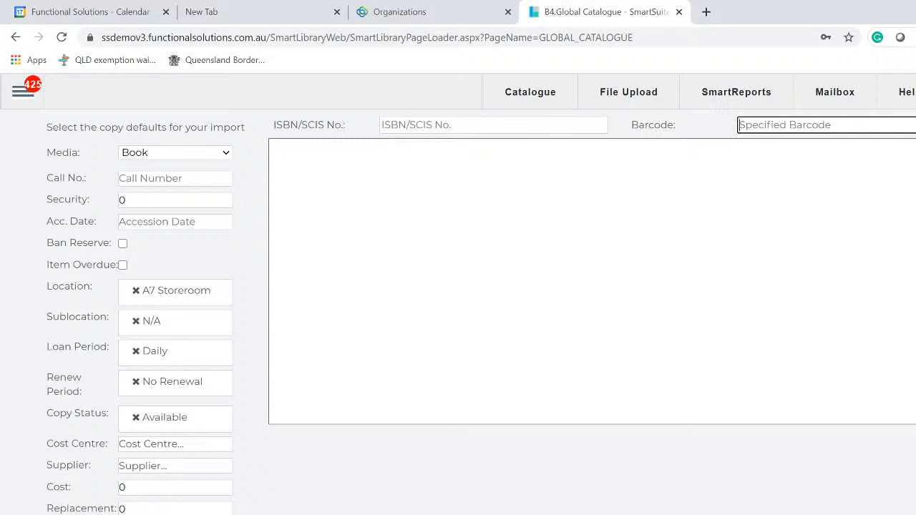
left_click(848, 513)
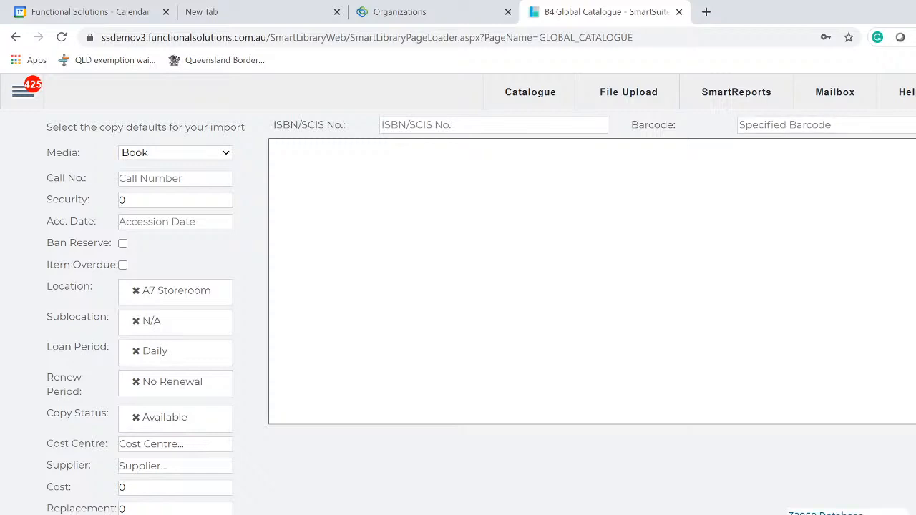
left_click(826, 513)
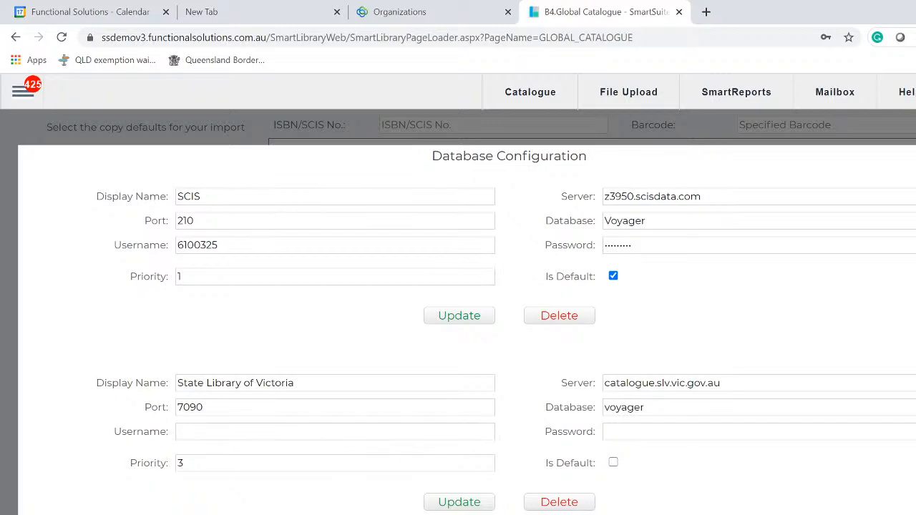
scroll(506, 337, "down", 3)
scroll(465, 322, "down", 3)
scroll(501, 329, "up", 6)
left_click(202, 196)
left_click(201, 221)
left_click_drag(704, 196, 604, 197)
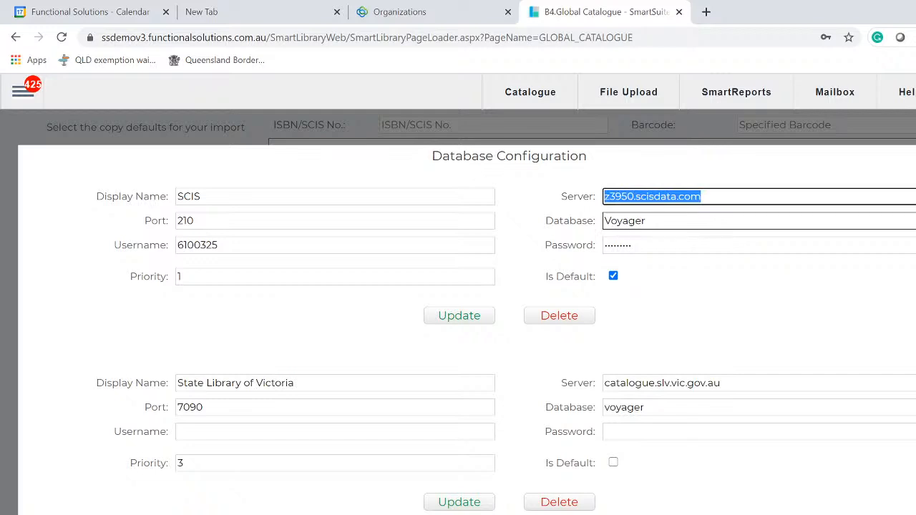
left_click(645, 221)
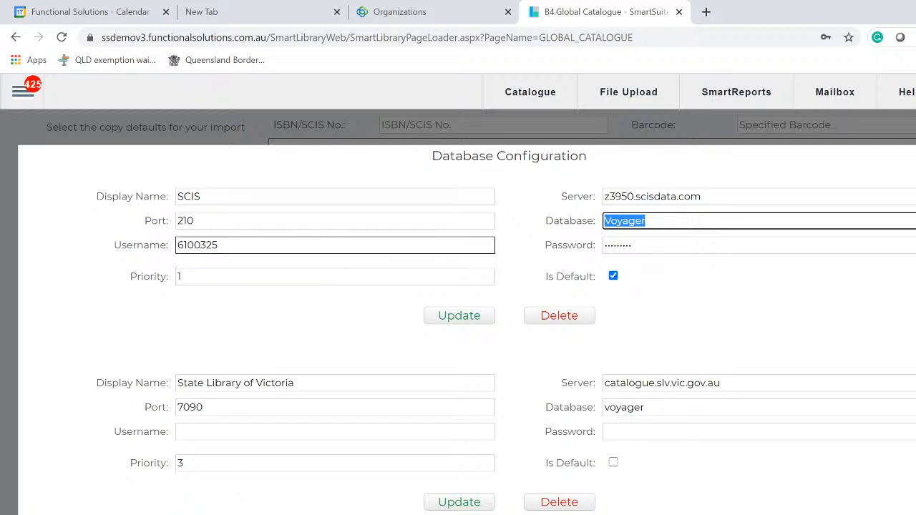
left_click_drag(222, 246, 176, 245)
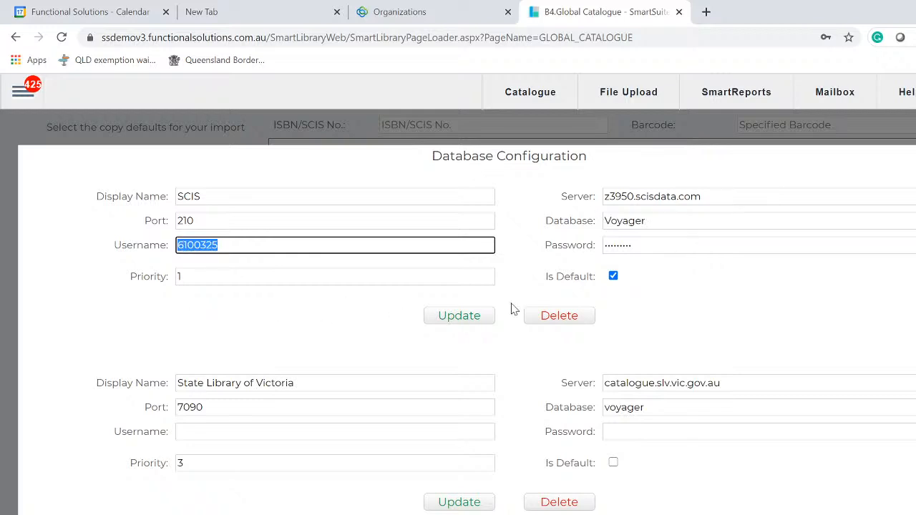
left_click_drag(633, 244, 605, 245)
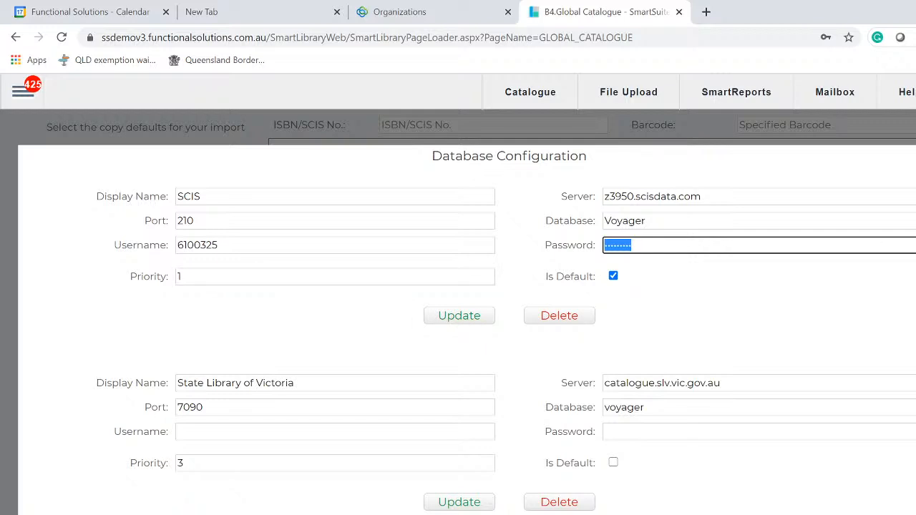
left_click(914, 148)
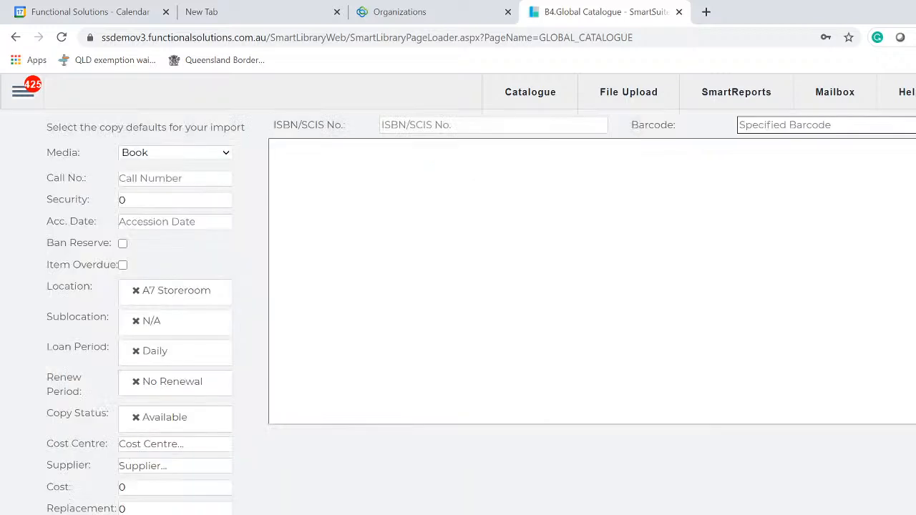
Reload Catalogue > Global Catalogue and bring up the Catalogue Default Configuration dialog
left_click(21, 92)
mouse_move(45, 281)
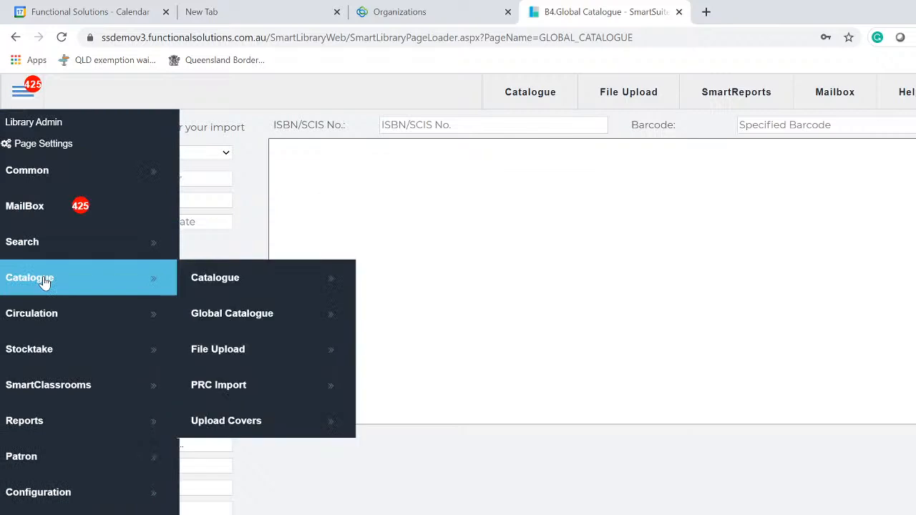
left_click(293, 325)
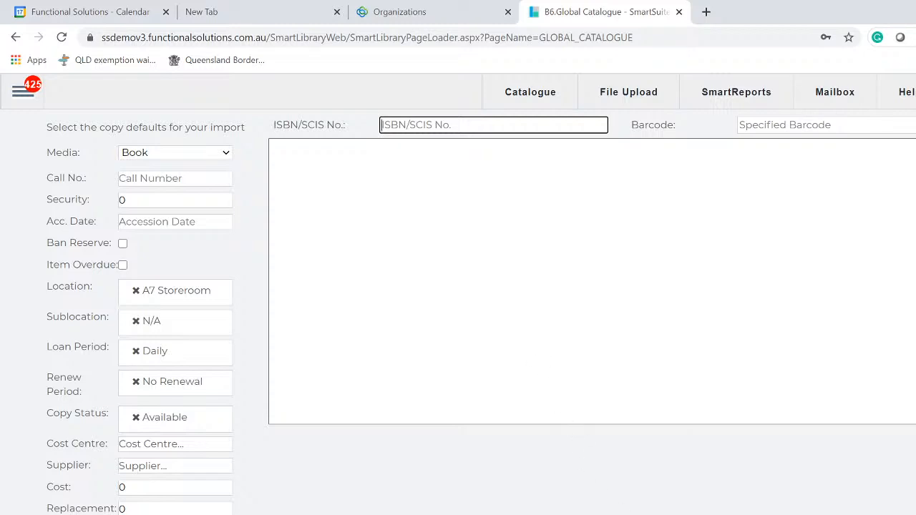
left_click(847, 513)
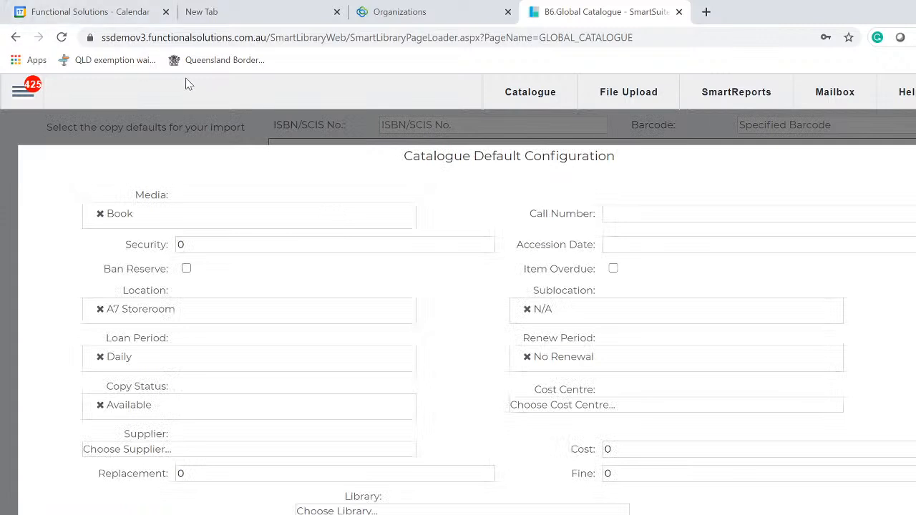
Keep Book as the default media, check Security value 0, and close the default configuration
left_click(189, 226)
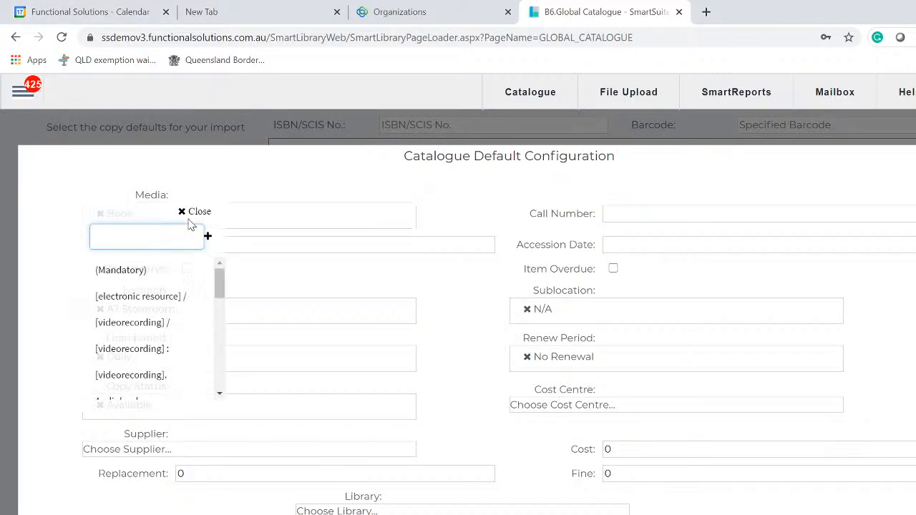
left_click_drag(225, 296, 216, 313)
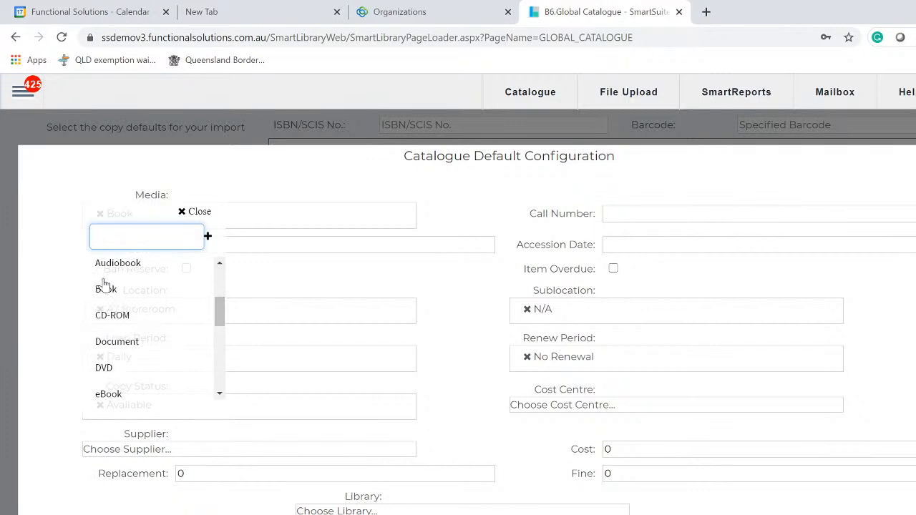
left_click(122, 294)
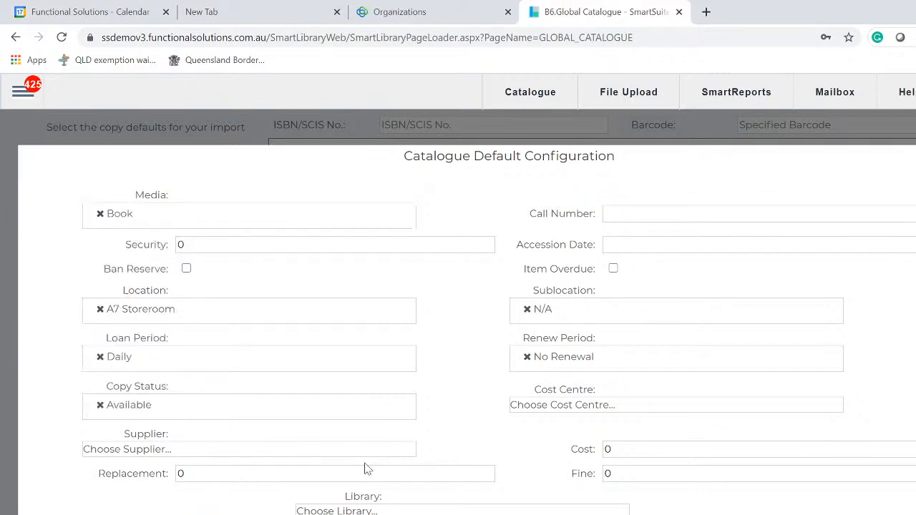
left_click(198, 250)
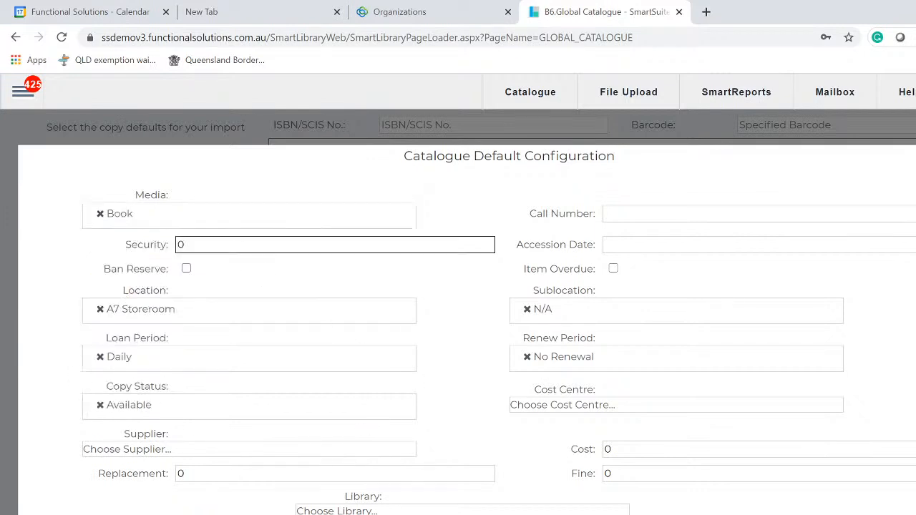
double_click(181, 245)
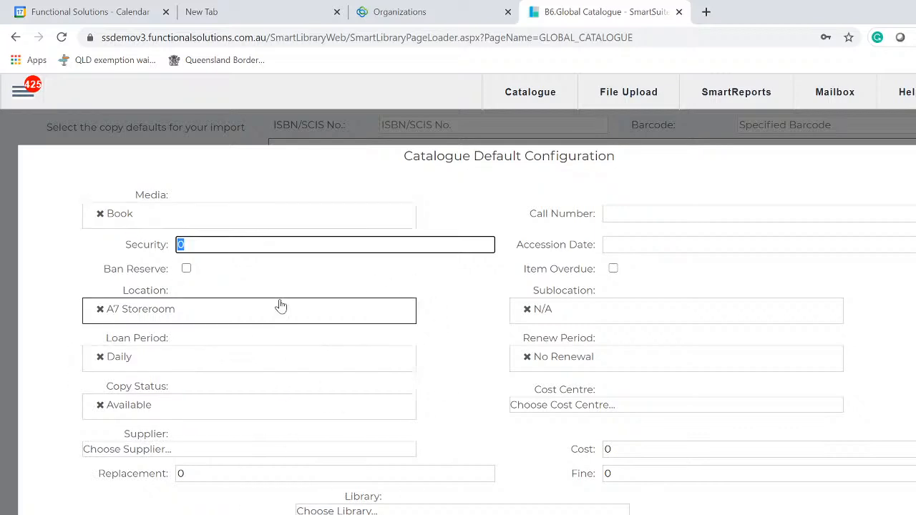
left_click(282, 224)
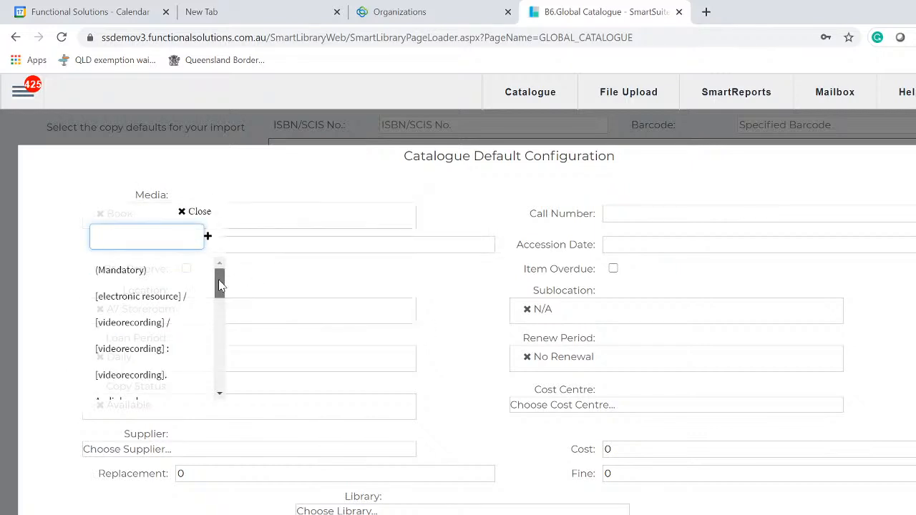
scroll(219, 346, "down", 3)
scroll(218, 345, "down", 3)
left_click(323, 213)
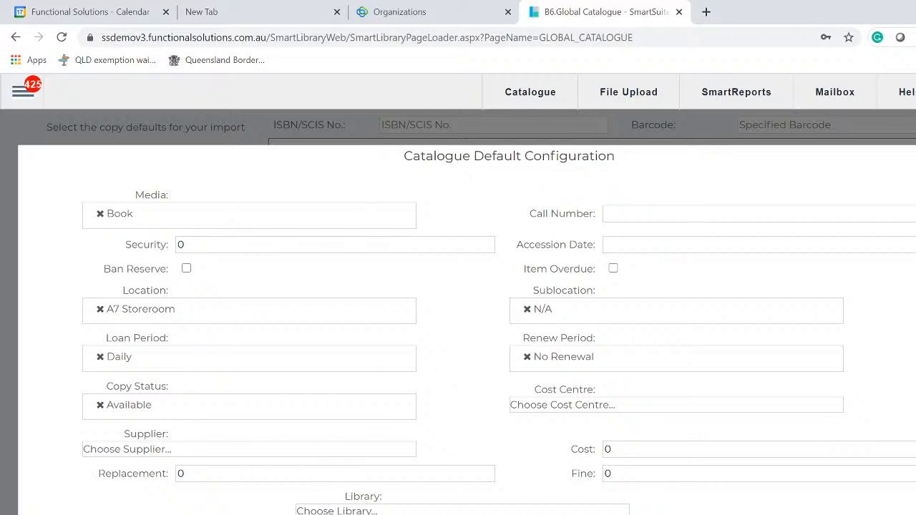
key("Escape")
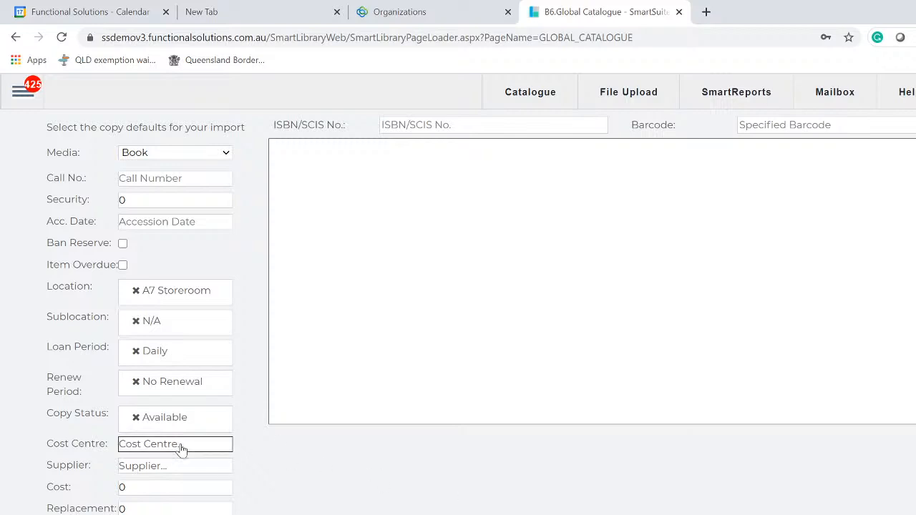
Confirm Book in the page's media dropdown and bring up the ISBN/SCIS field's edit menu
left_click(143, 156)
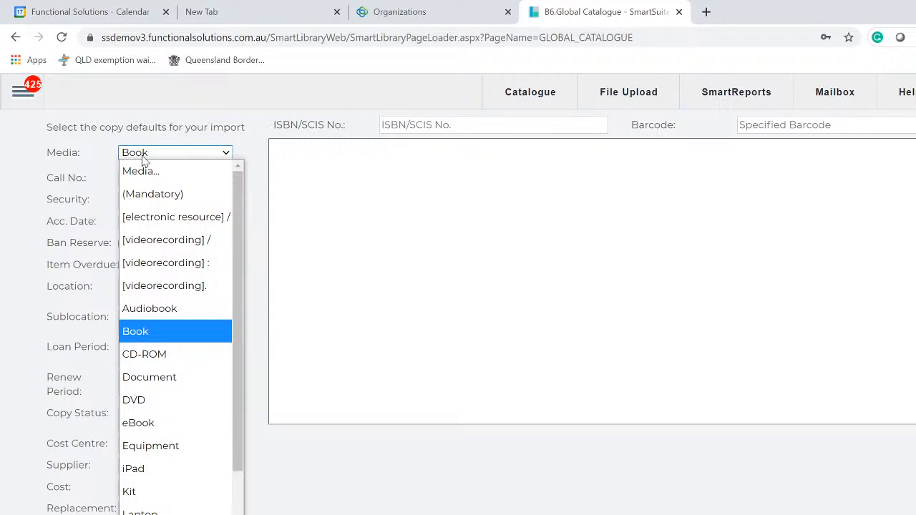
left_click(150, 335)
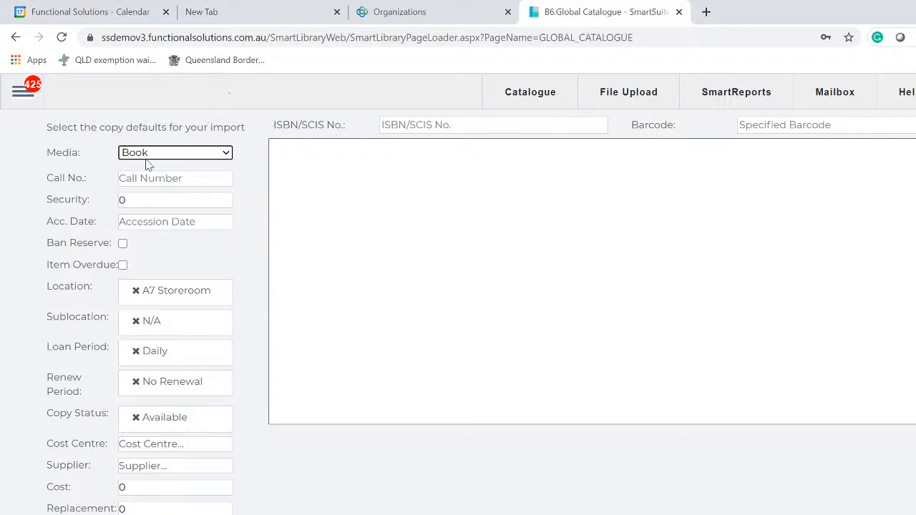
left_click(464, 126)
right_click(465, 124)
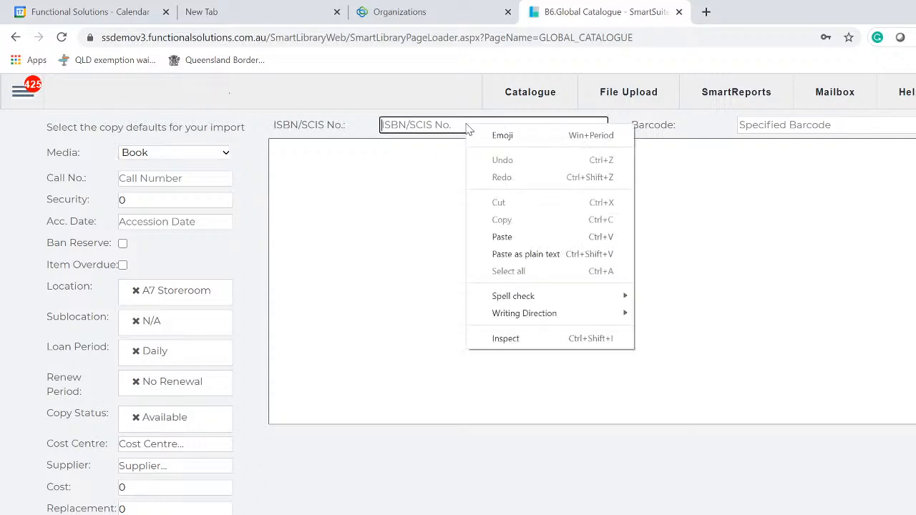
Save Raeco 12603 as the default spine label report, then recheck and close the dialog
left_click(323, 238)
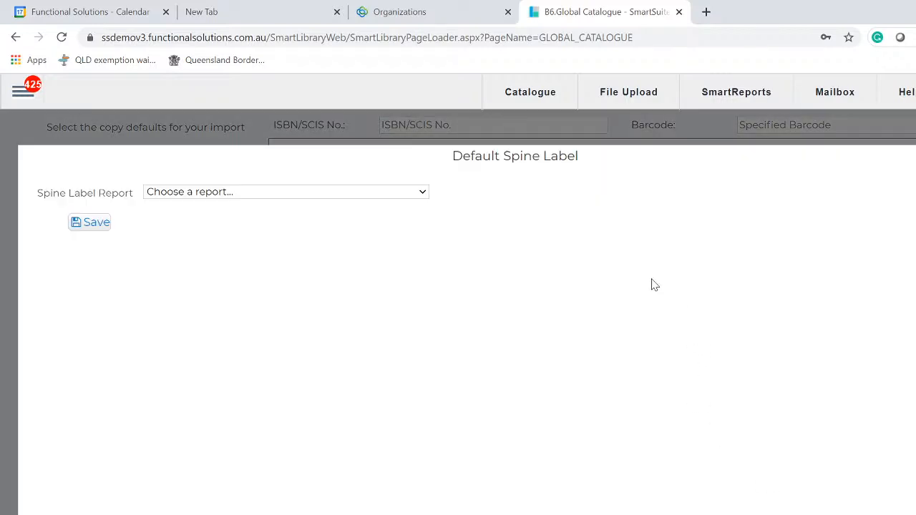
left_click(395, 192)
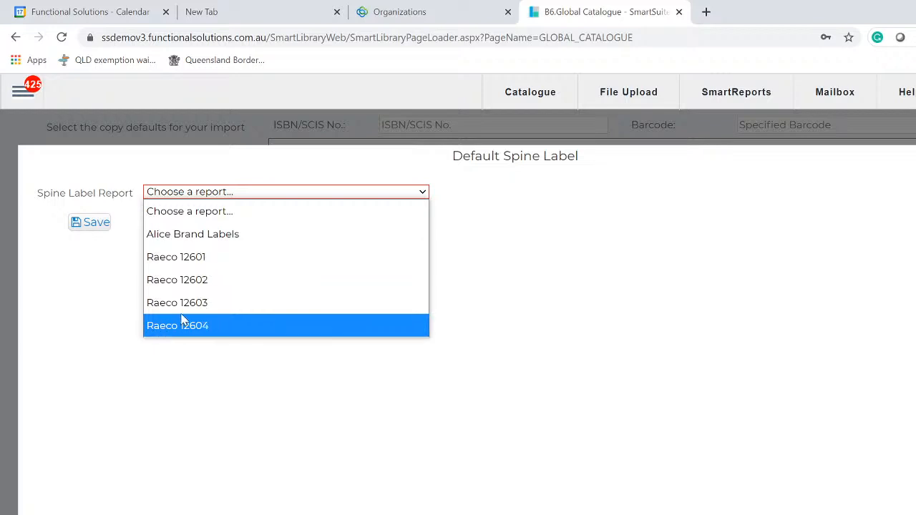
left_click(228, 310)
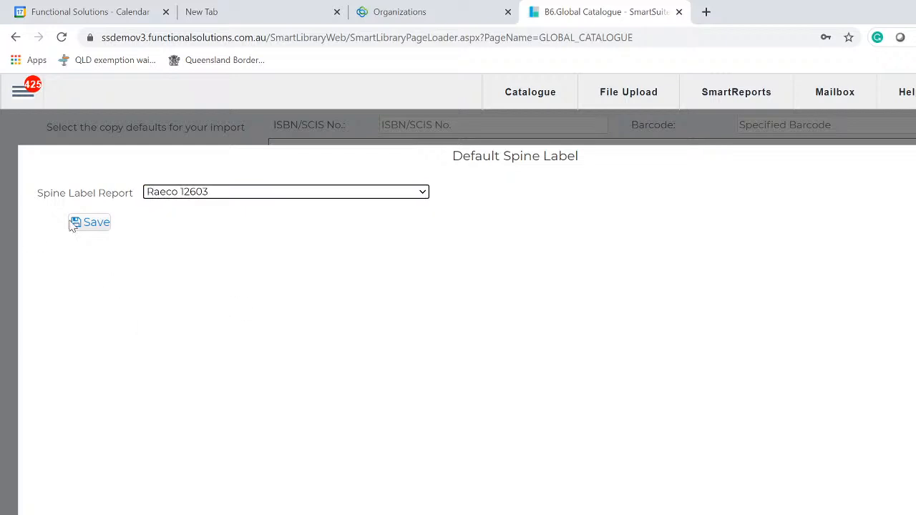
left_click(97, 223)
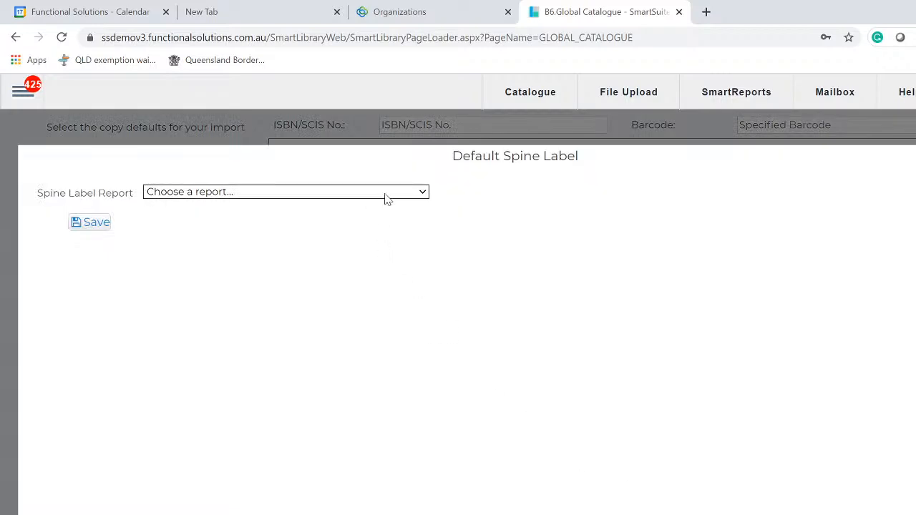
left_click(429, 197)
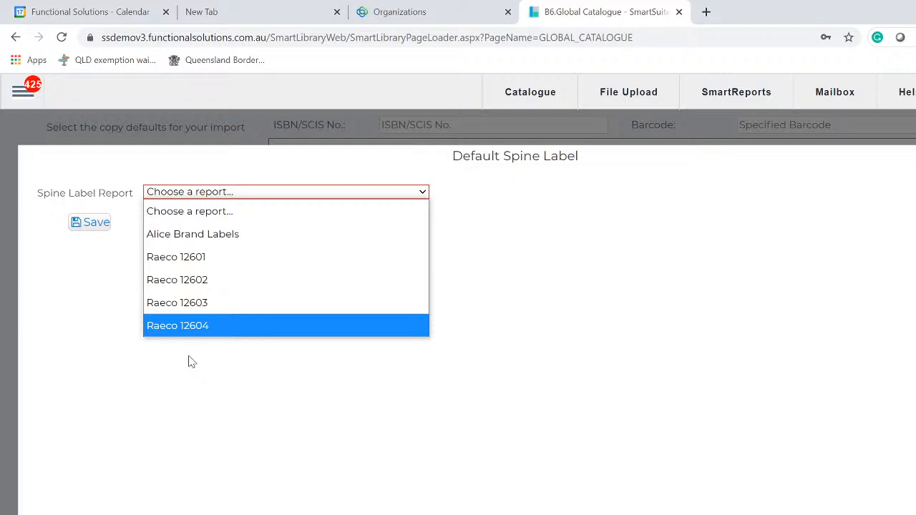
left_click(915, 146)
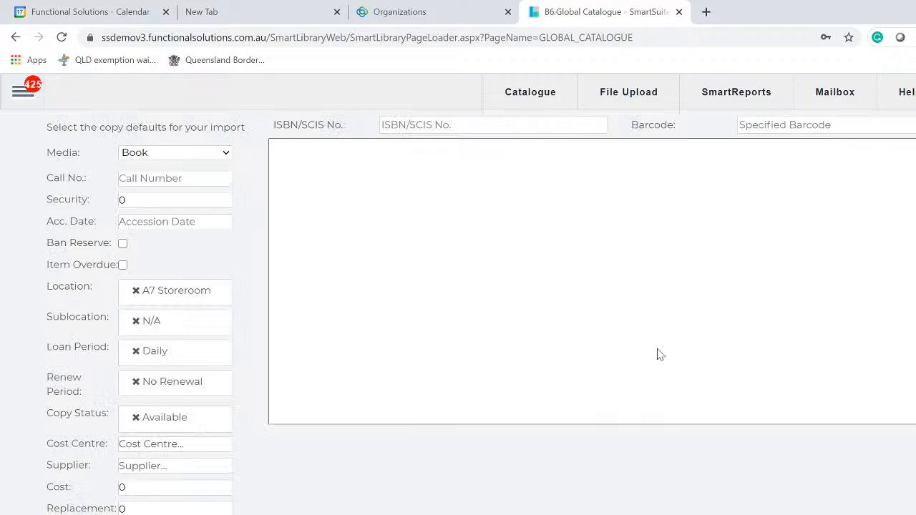
left_click(452, 122)
right_click(453, 123)
left_click(513, 235)
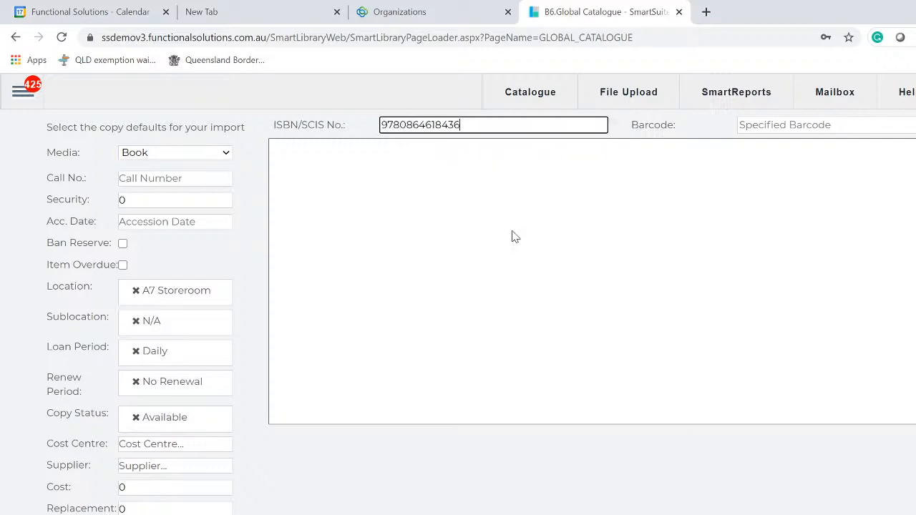
left_click(873, 125)
type("sds1212")
key("Return")
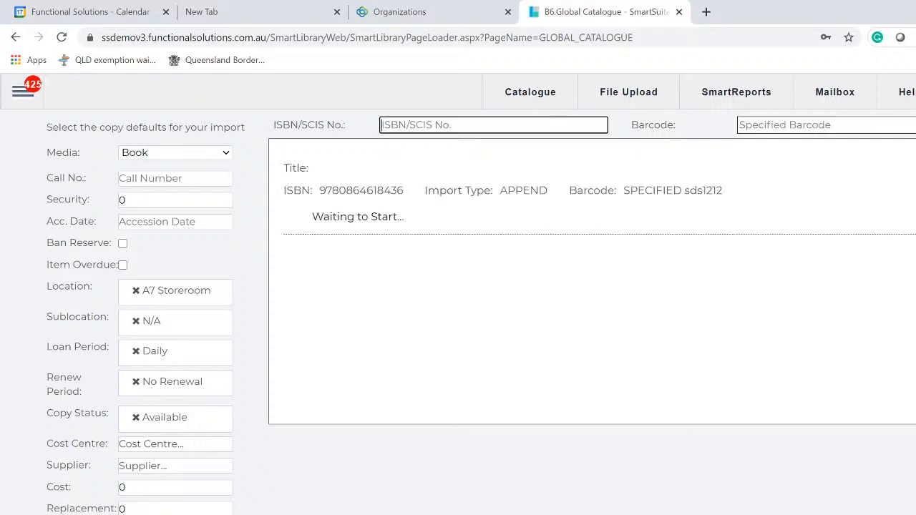
right_click(478, 126)
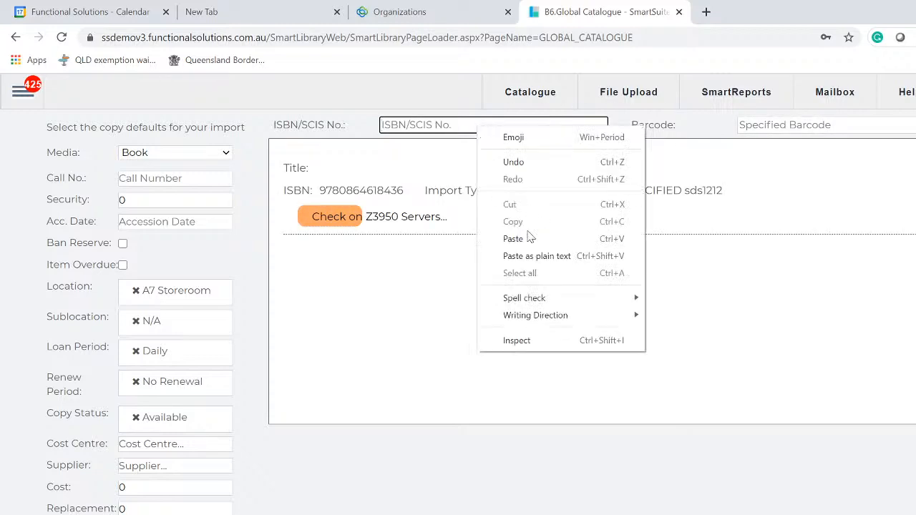
left_click(528, 238)
left_click(903, 126)
type("fghf67878")
key("Return")
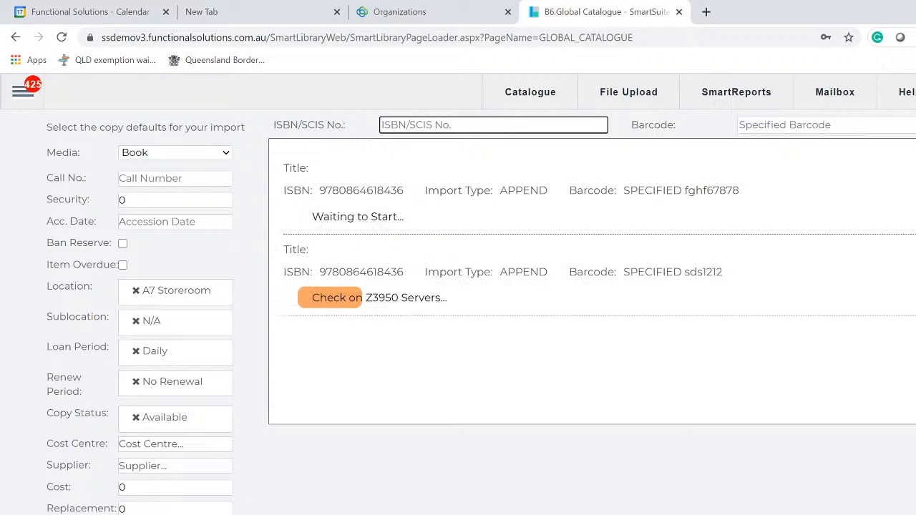
right_click(428, 126)
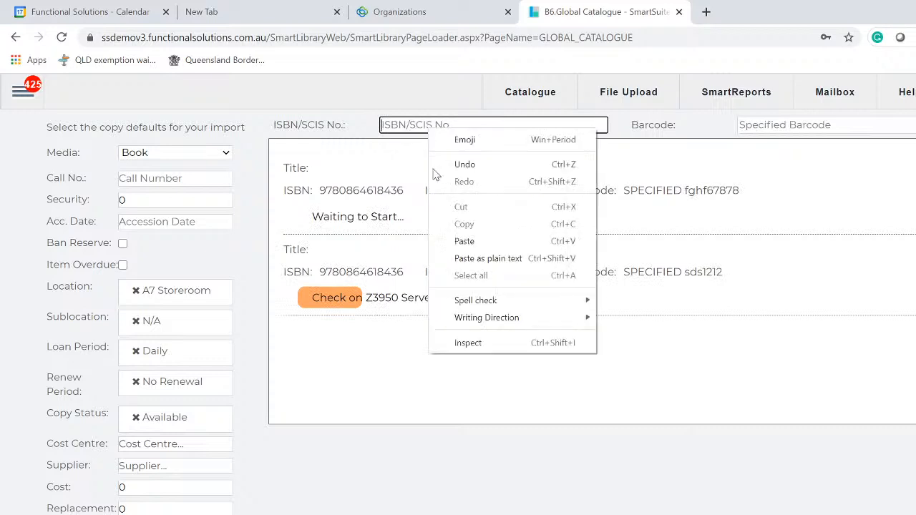
left_click(474, 241)
key("Tab")
type("gh3455")
key("Return")
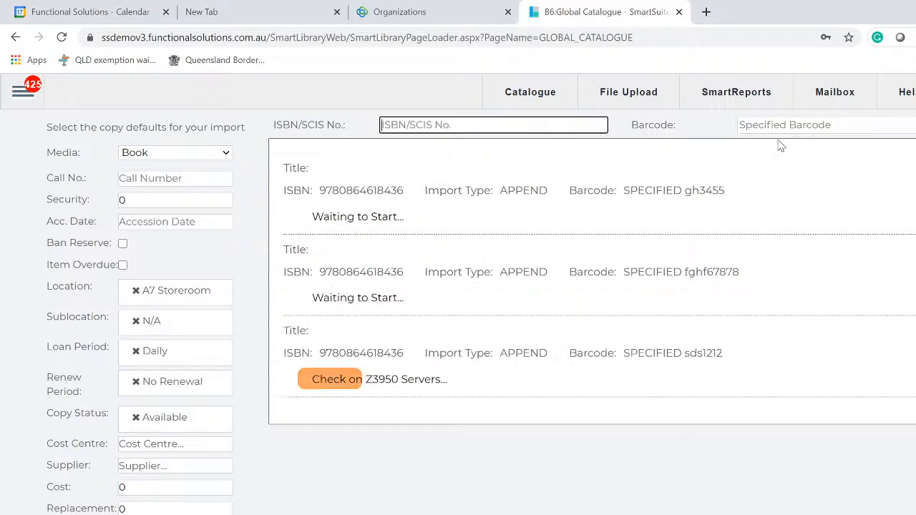
right_click(439, 127)
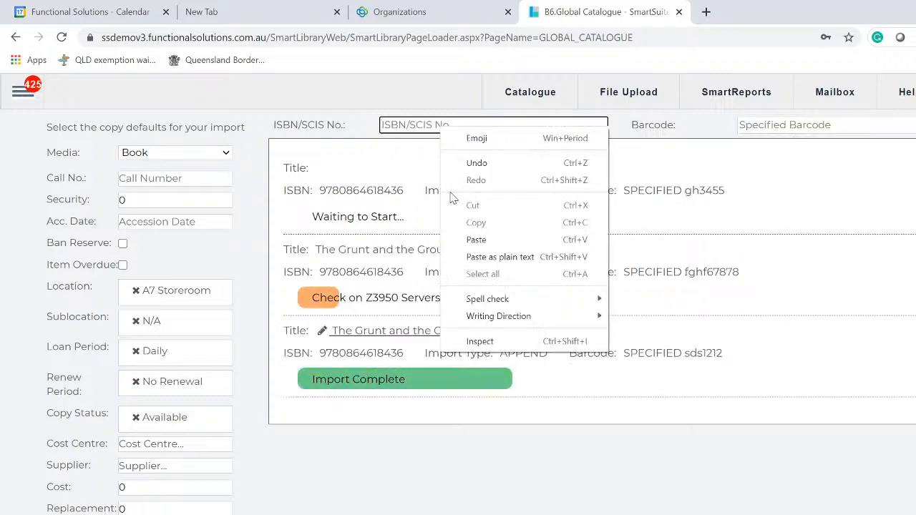
left_click(476, 240)
key("Tab")
type("567tyry")
key("Return")
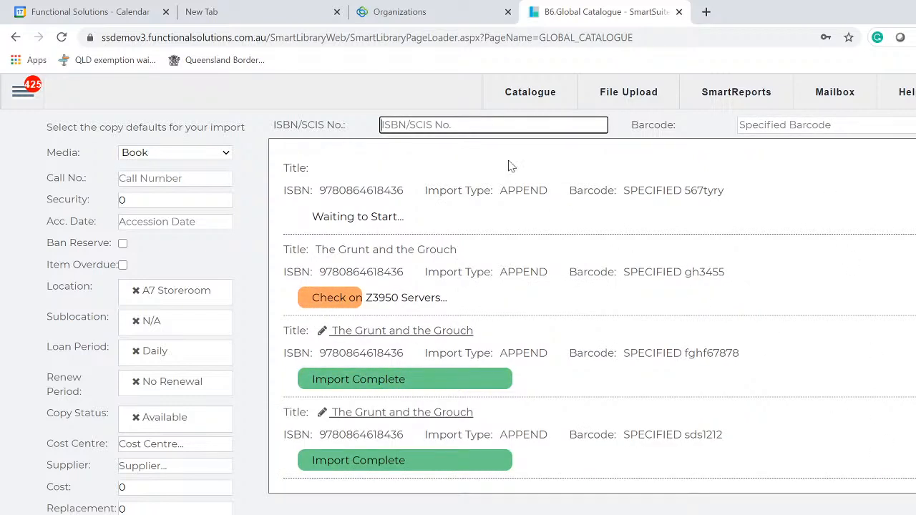
type("456464645646")
key("Tab")
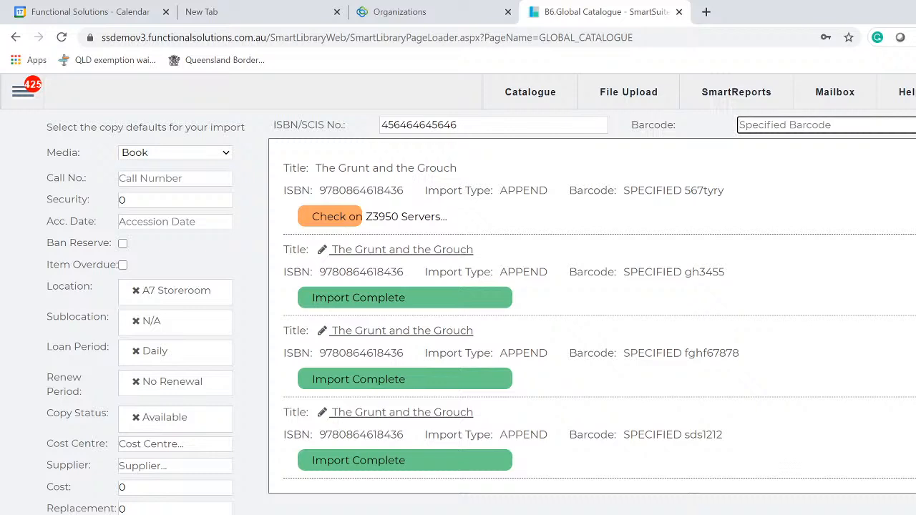
type("5675")
key("Return")
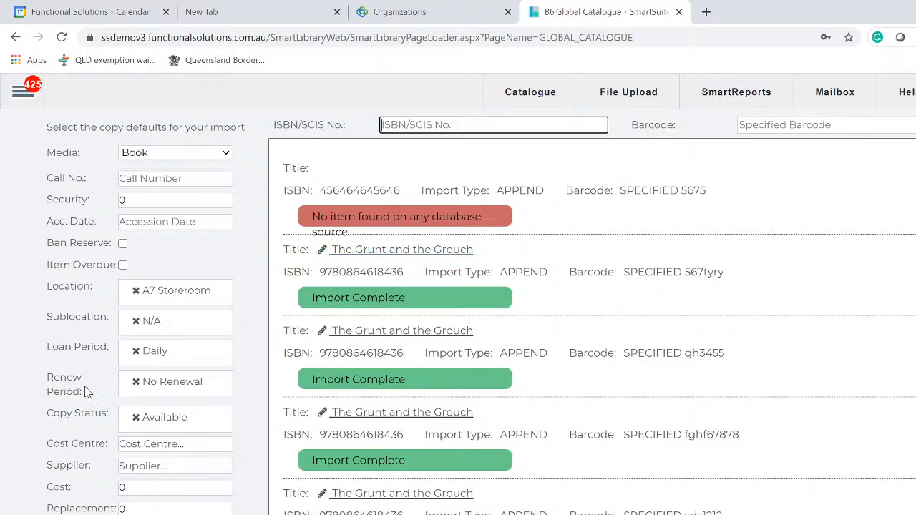
key("Tab")
key("Tab")
key("Tab")
key("Tab")
key("Tab")
Dismiss the spine label warning, save Raeco 12603 as default spine label report, and clear the alert
left_click(175, 472)
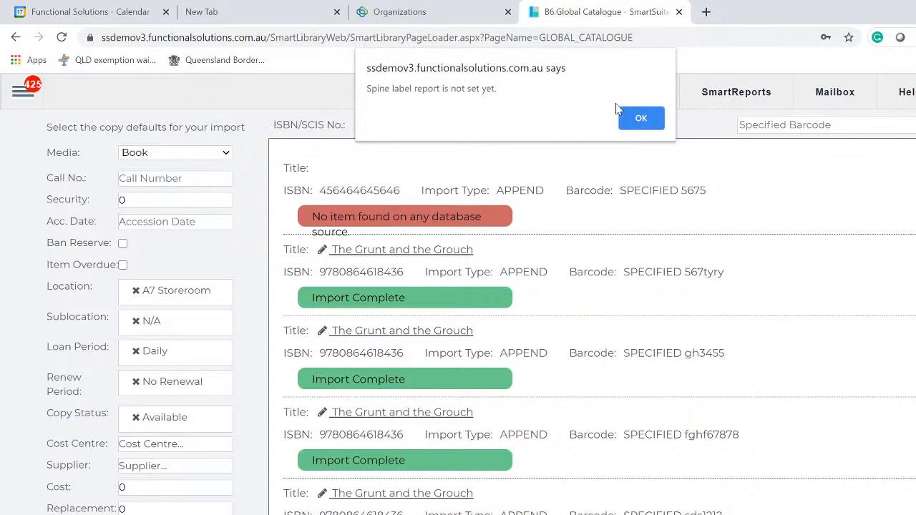
left_click(635, 118)
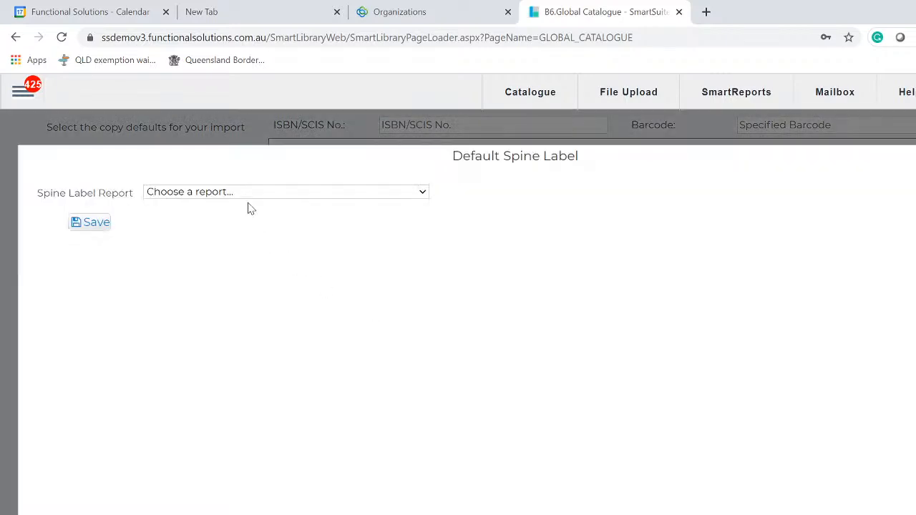
left_click(248, 193)
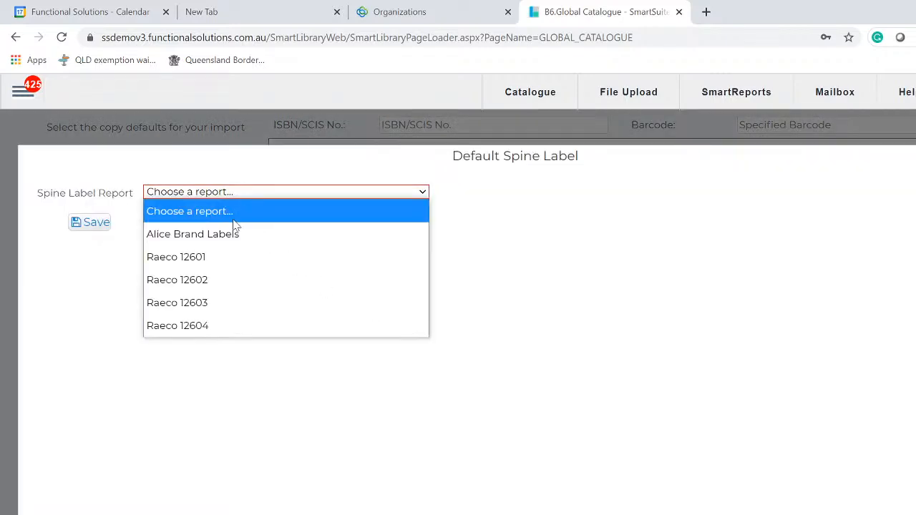
left_click(191, 310)
left_click(95, 230)
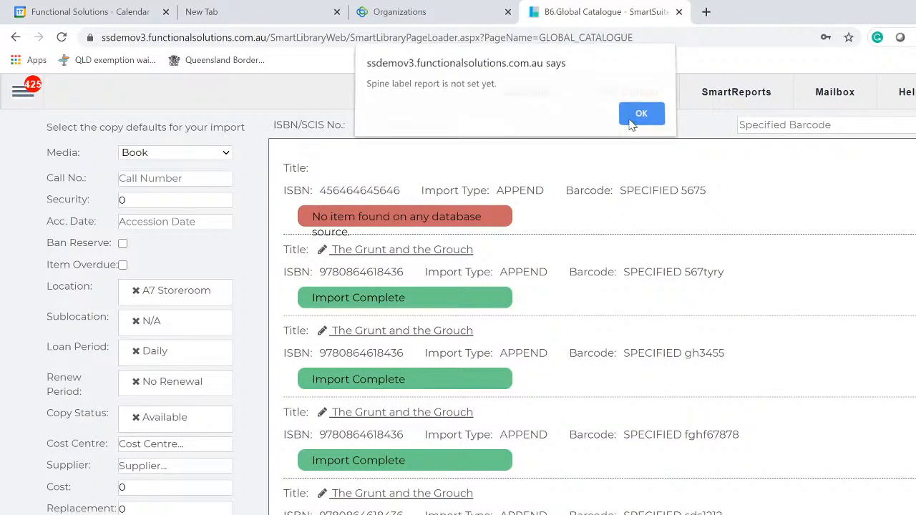
left_click(631, 124)
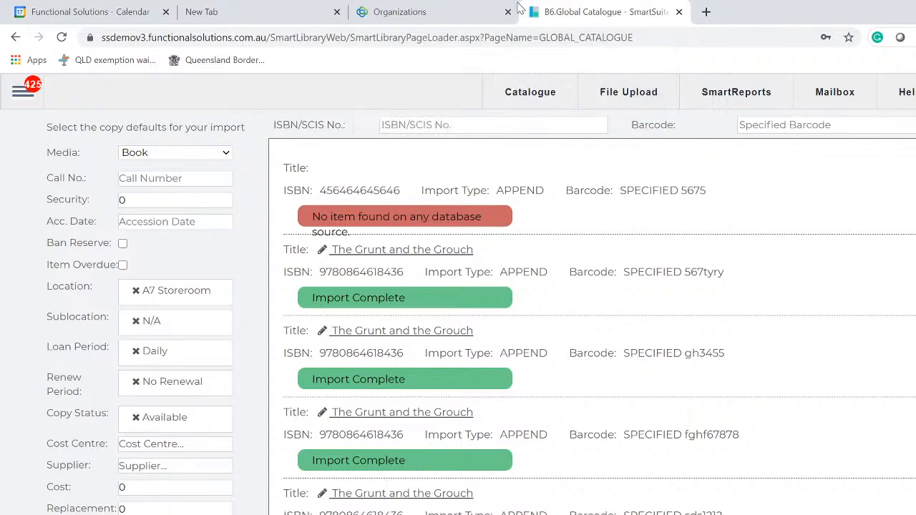